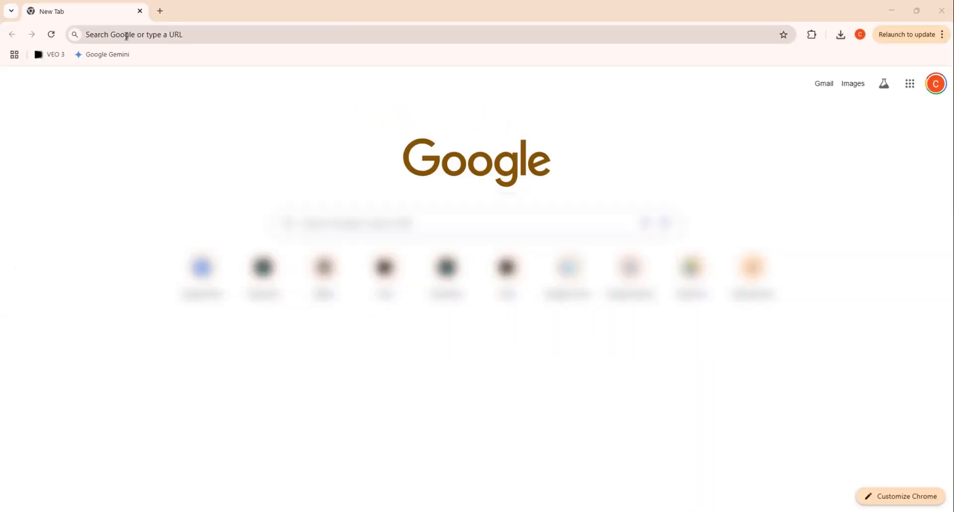
Step: Search Google for google ai studio and open the Google AI Studio site
click(127, 35)
text(googl)
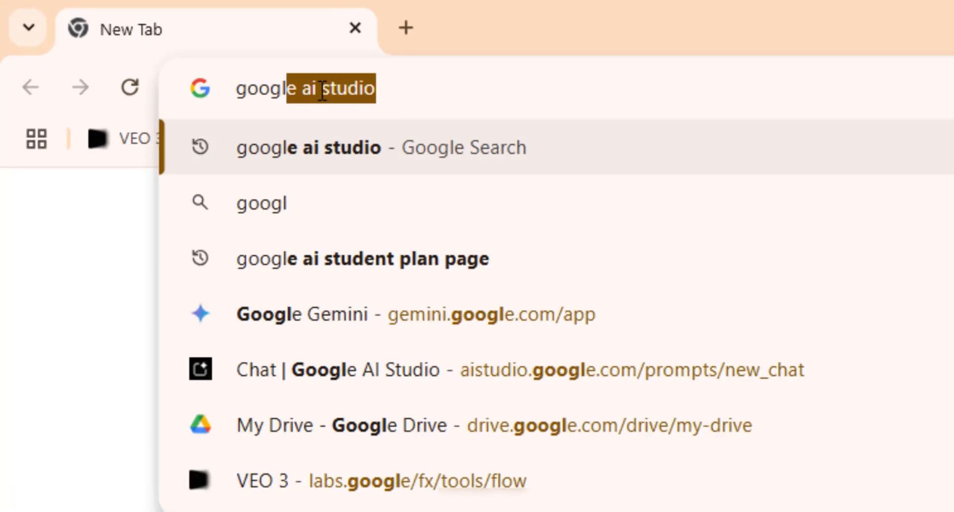
text(e)
key(Right)
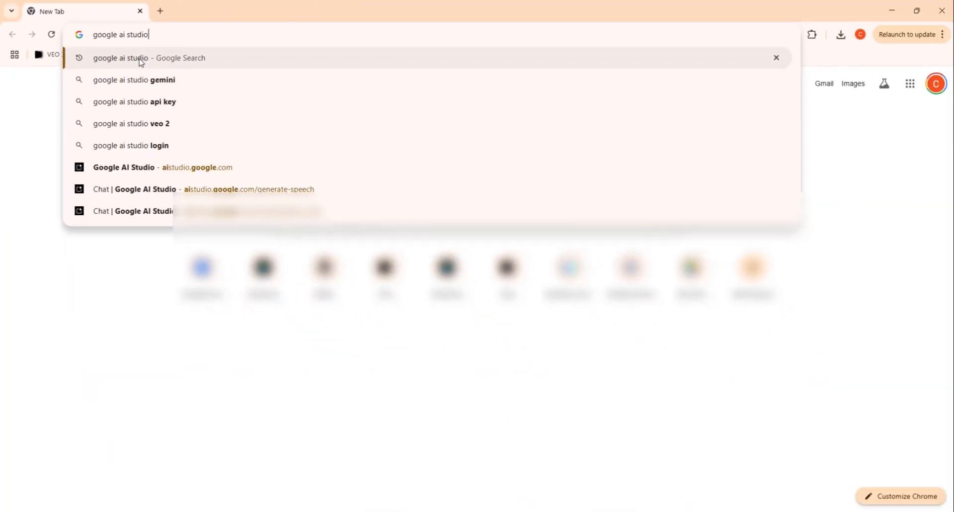
click(360, 148)
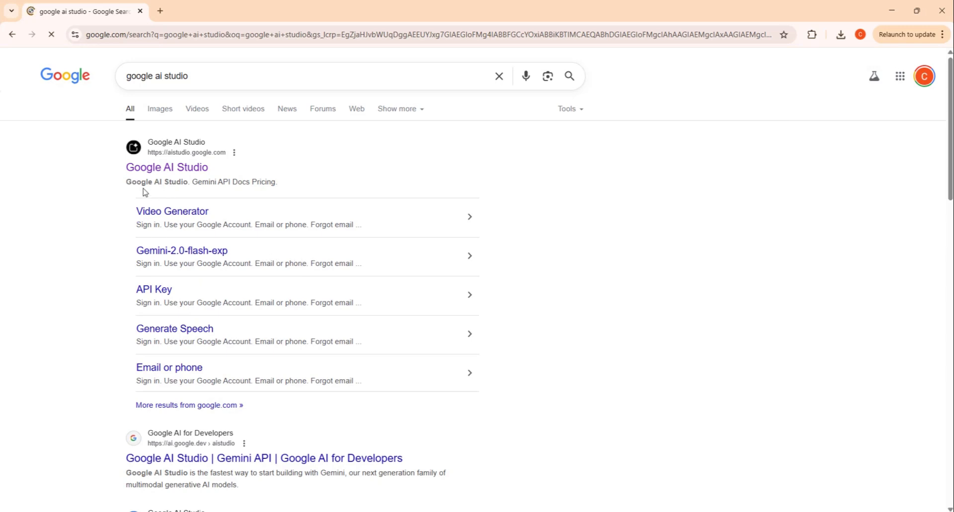
click(159, 169)
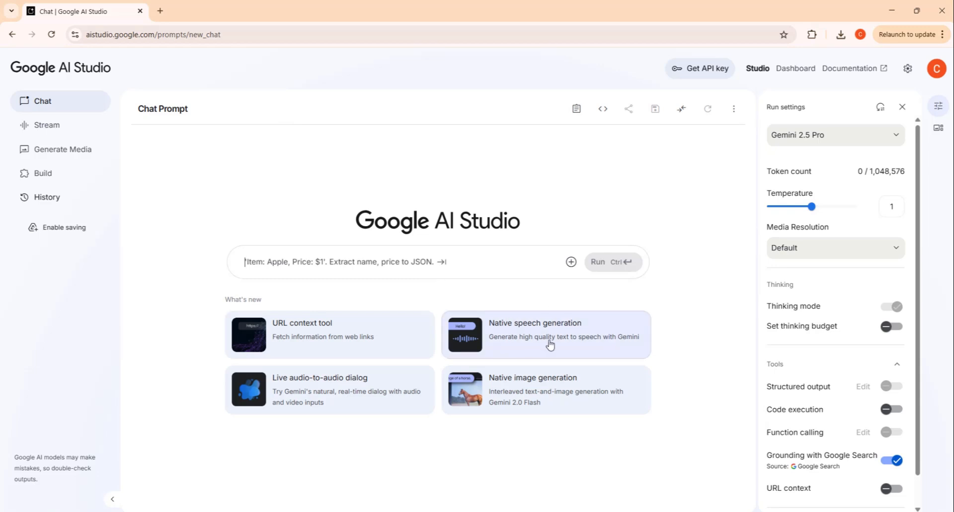
Step: Open Native speech generation and keep the Gemini 2.5 Pro Preview TTS model
click(517, 332)
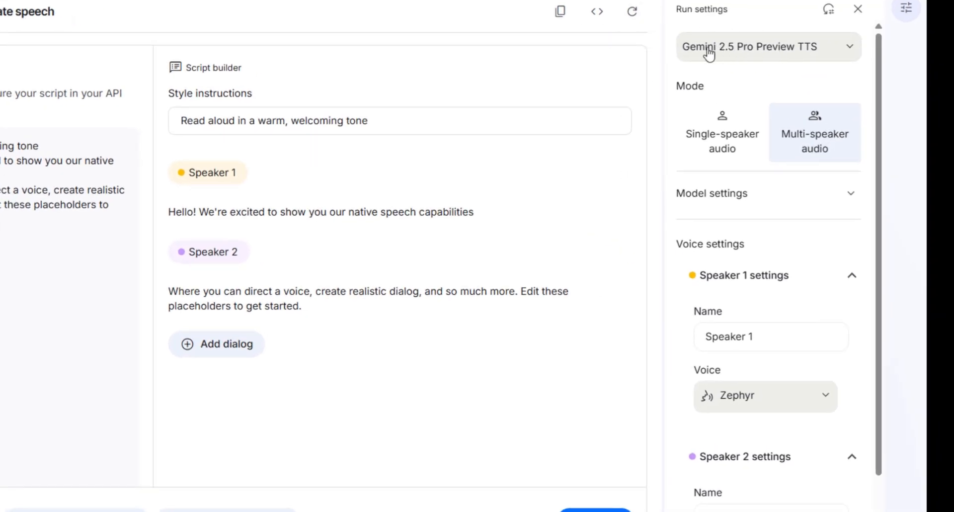
click(751, 55)
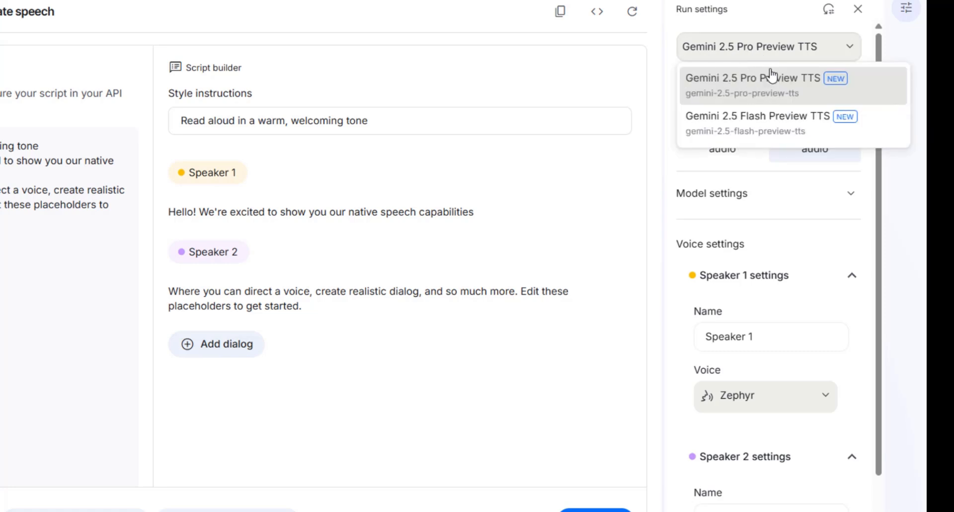
click(737, 53)
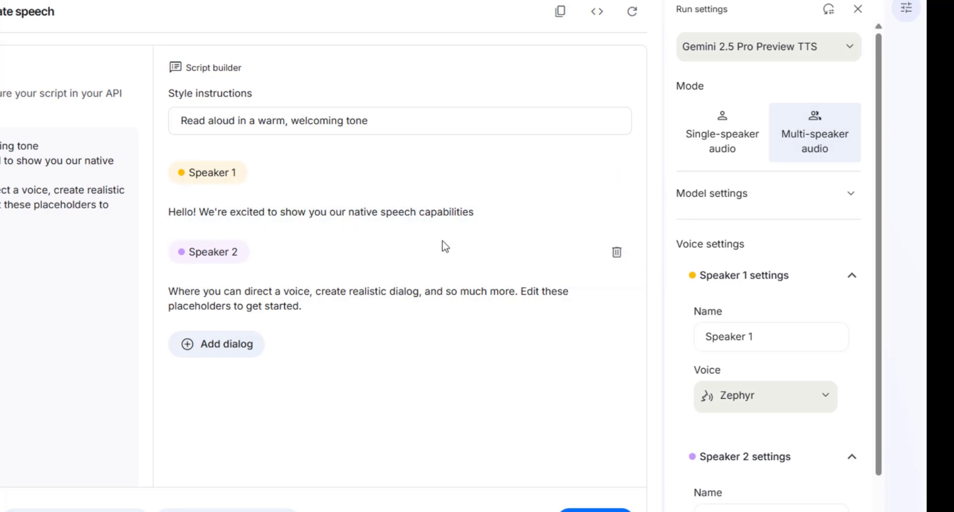
Step: Switch to single-speaker audio mode and check the model settings
click(712, 143)
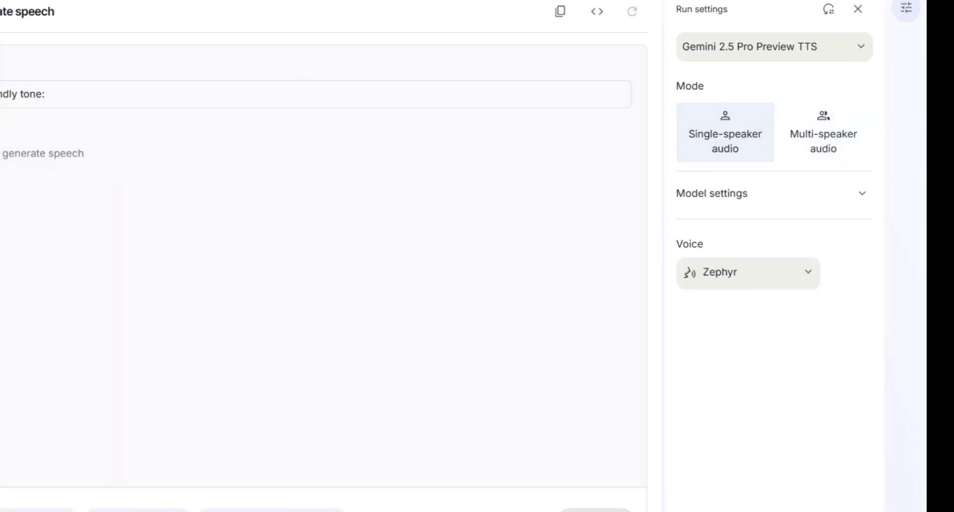
click(789, 199)
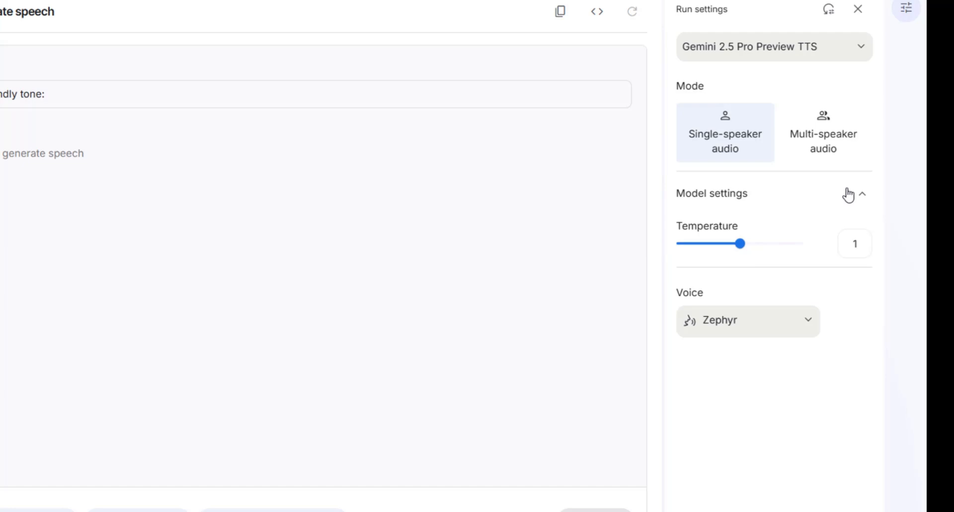
click(848, 195)
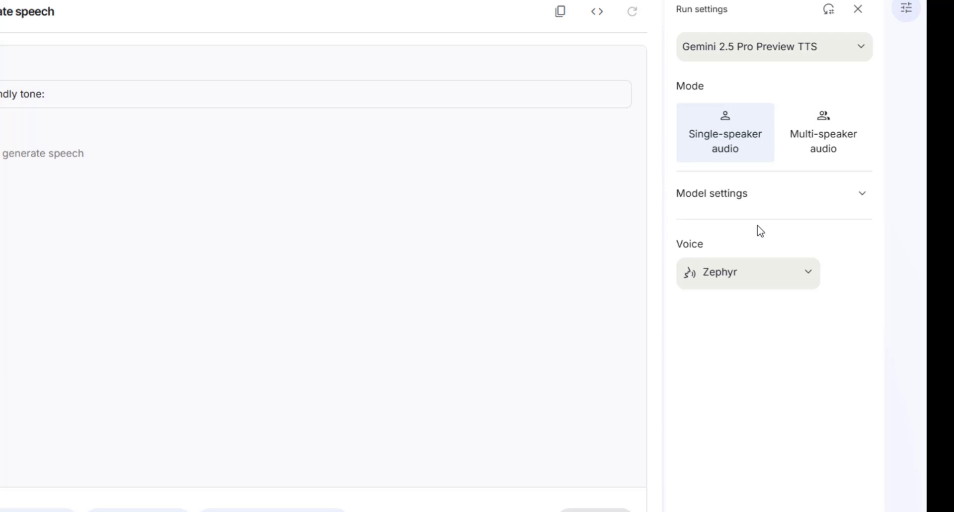
Step: Browse the voice list and choose the Orus voice
click(781, 276)
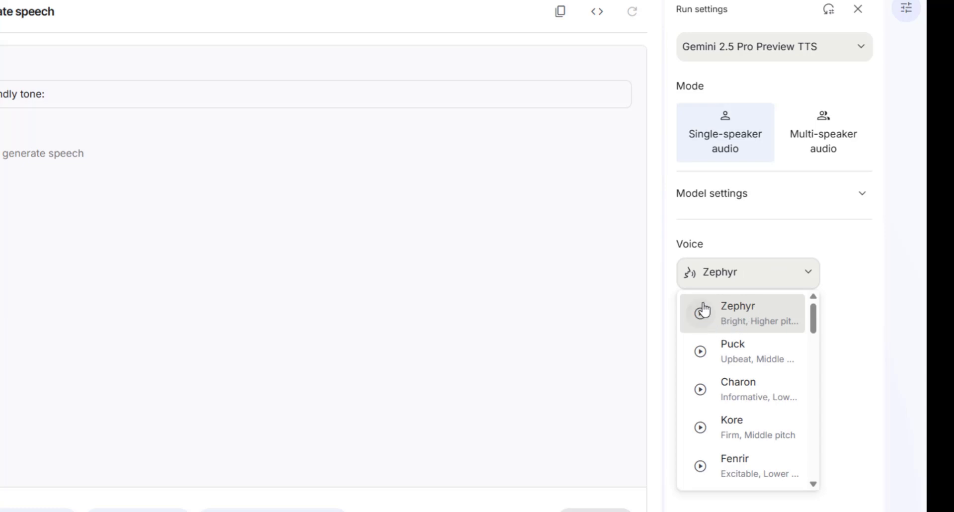
scroll(707, 382, down, 3)
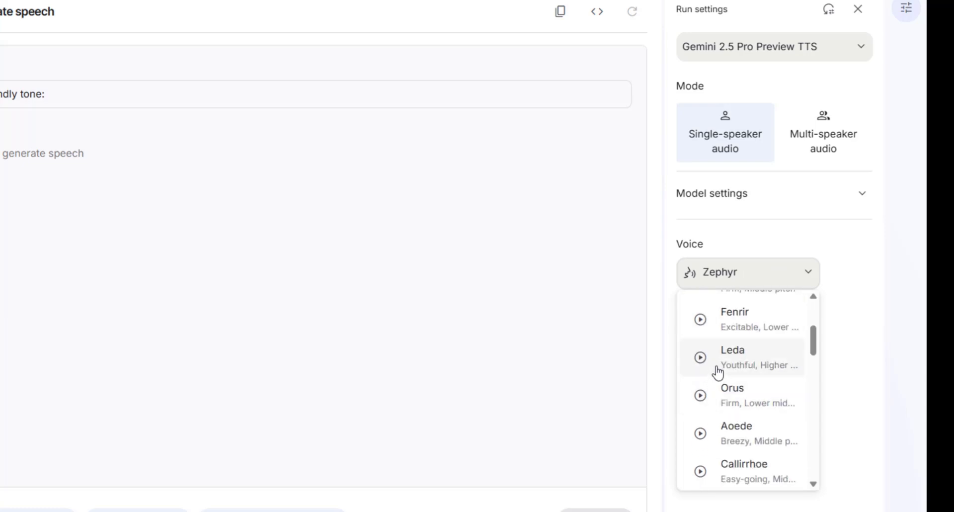
scroll(718, 373, down, 12)
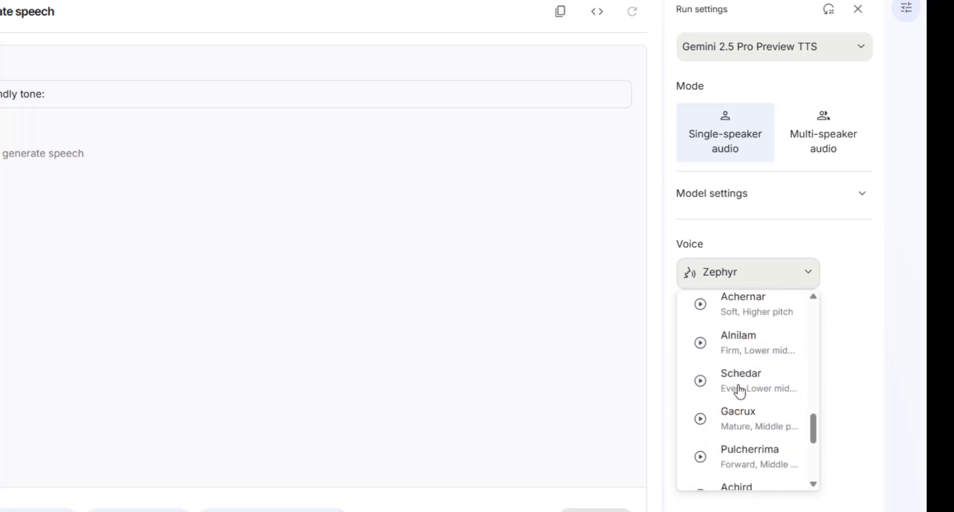
scroll(737, 398, down, 5)
scroll(720, 403, up, 9)
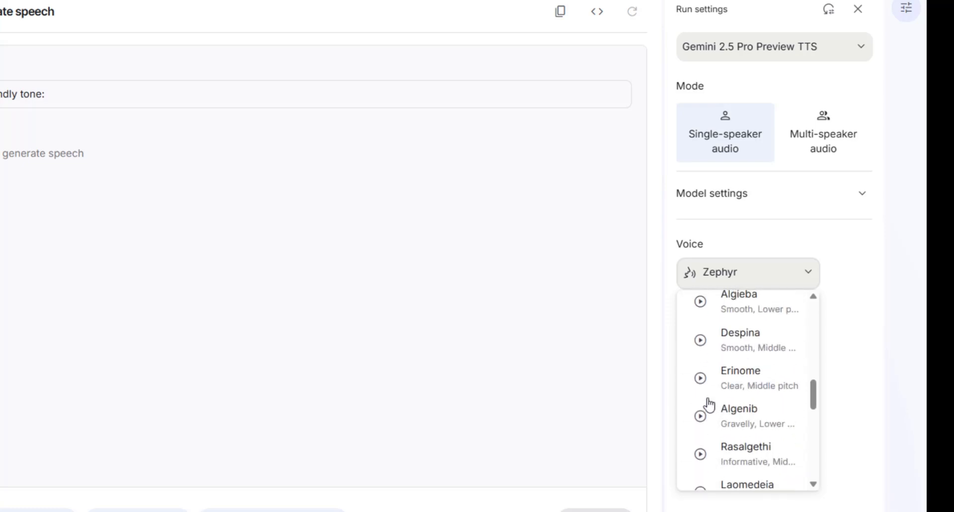
scroll(709, 405, up, 10)
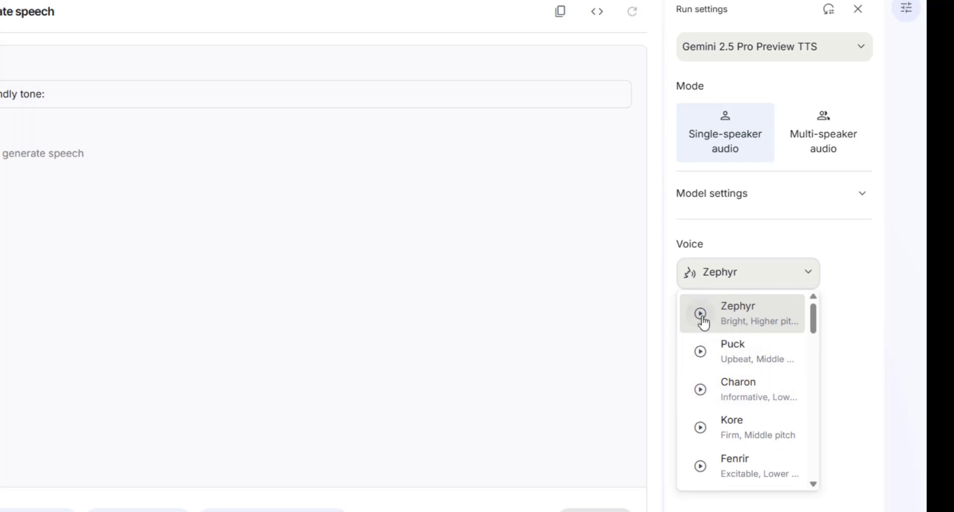
scroll(706, 333, down, 2)
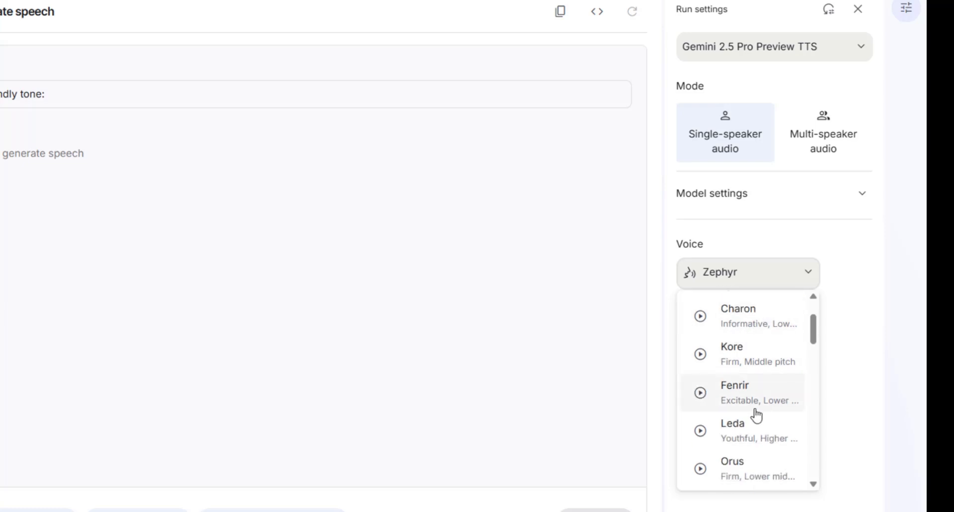
scroll(756, 415, down, 2)
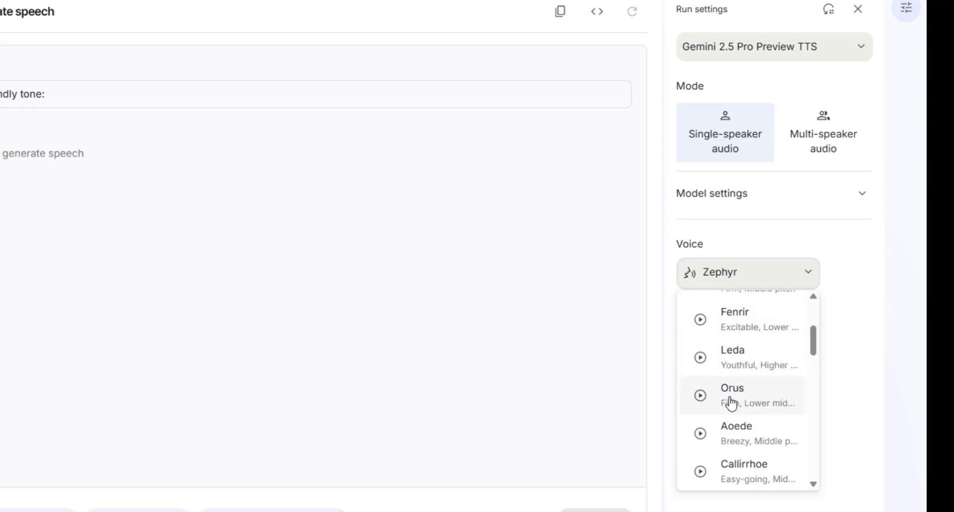
click(730, 400)
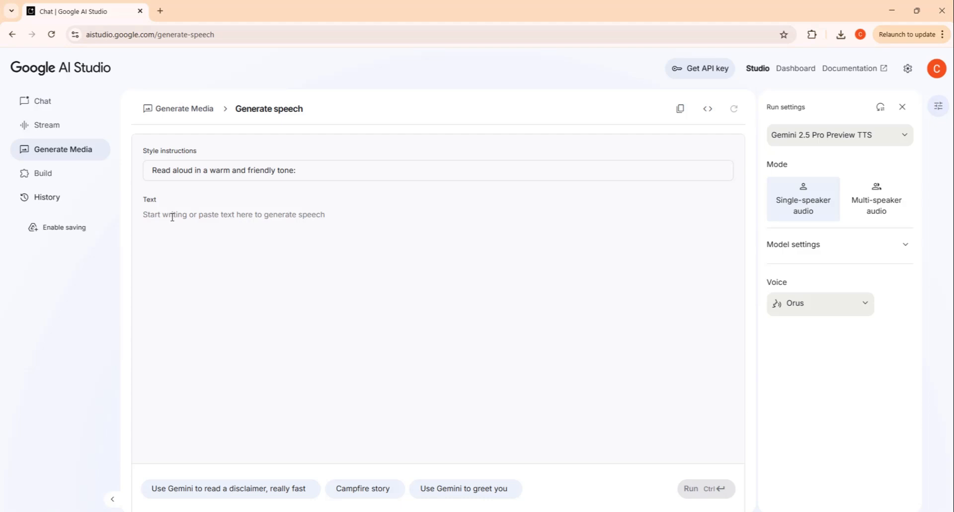
Step: Paste the channel greeting script into the text field
text("Hi, I’m Christian. Thanks for stopping by — this channel is all about making things easier, better, and more fun for creators like you.)
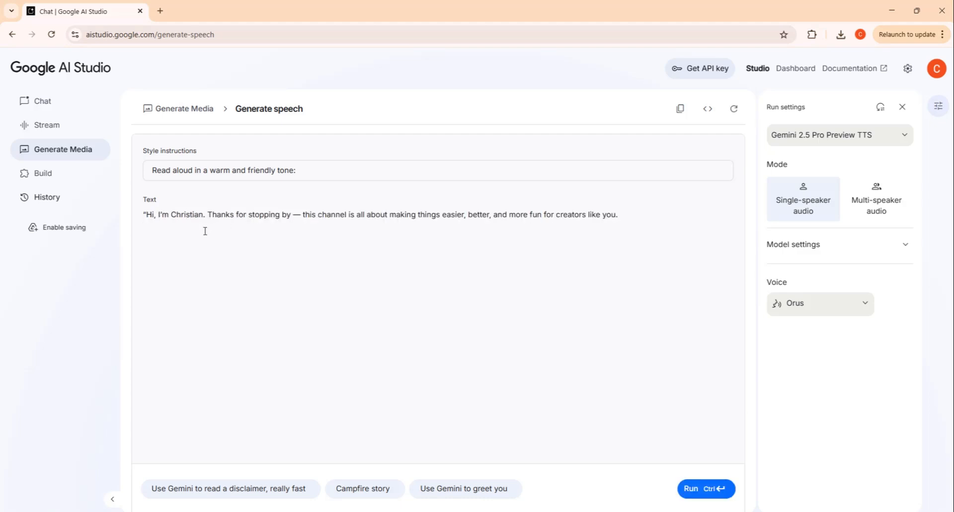
drag(144, 215, 660, 215)
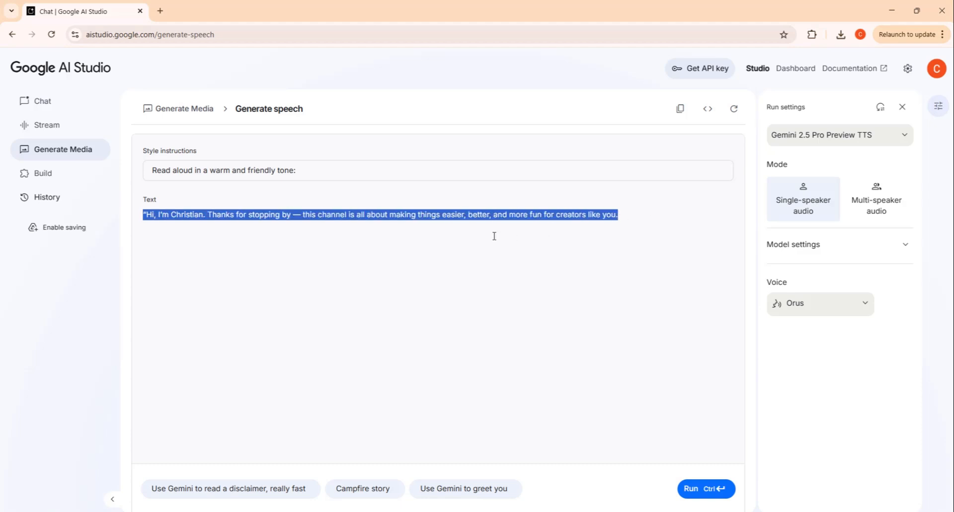
click(550, 262)
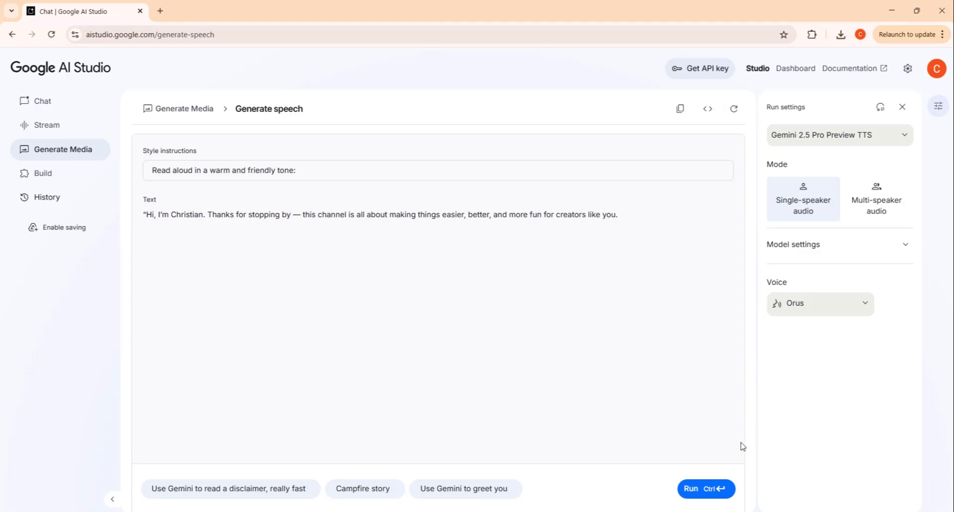
Step: Run the speech generation and play back the audio
click(703, 489)
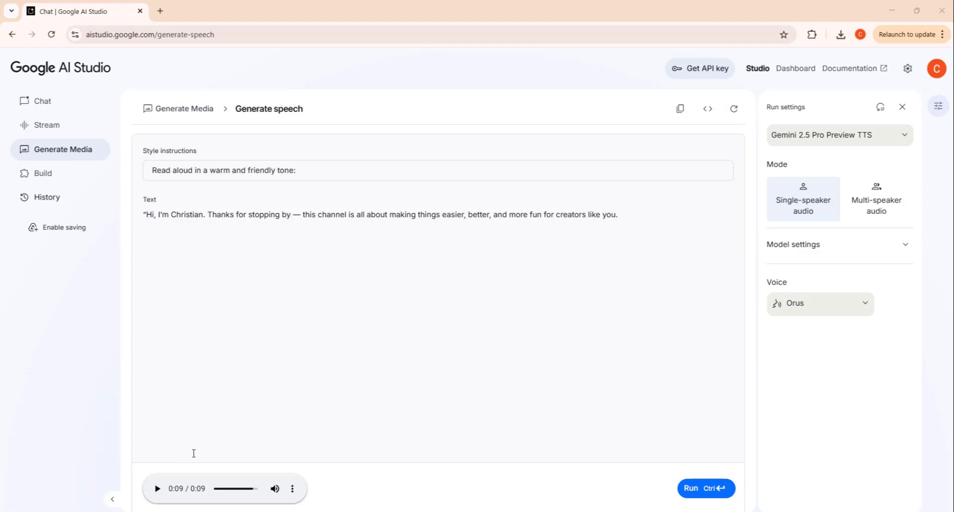
click(157, 488)
Step: Highlight the style instructions text to examine it
drag(297, 170, 149, 171)
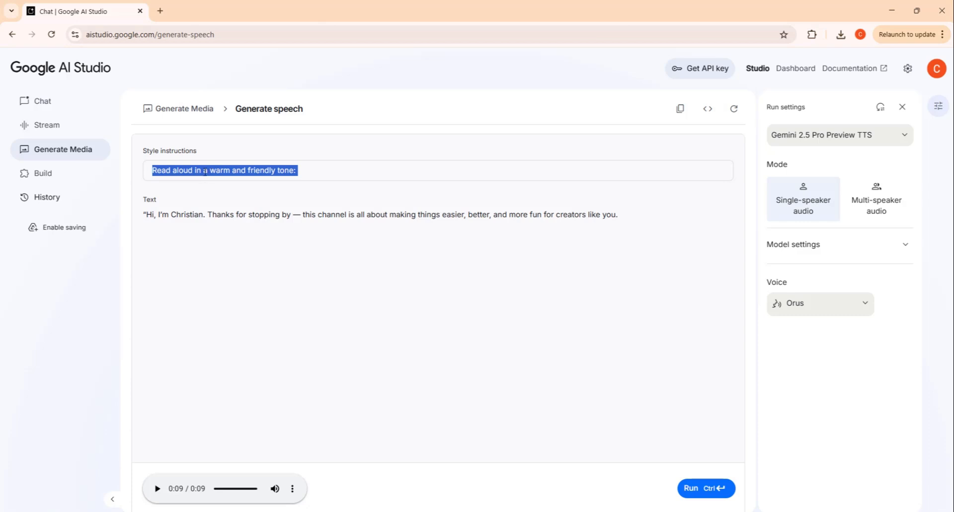
click(297, 172)
drag(313, 173, 170, 190)
click(251, 243)
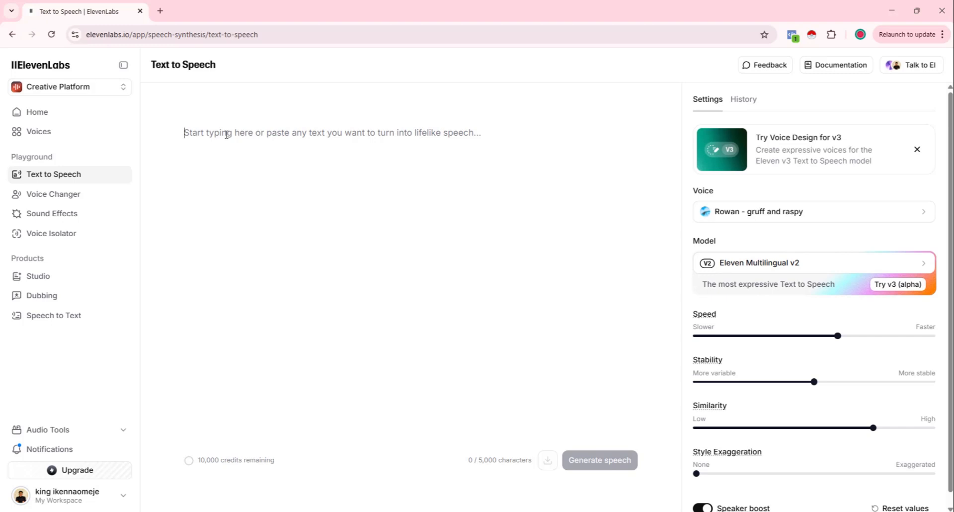
Step: Switch to ElevenLabs Text to Speech and paste the water-sip coughing script into the text field
click(212, 128)
text("I was just trying to take a quick sip of water… and it went straight down the wrong pipe. ["coughs"] I couldn’t stop coughing—eyes watering, face red—everyone turned to look like I was about to pass out.")
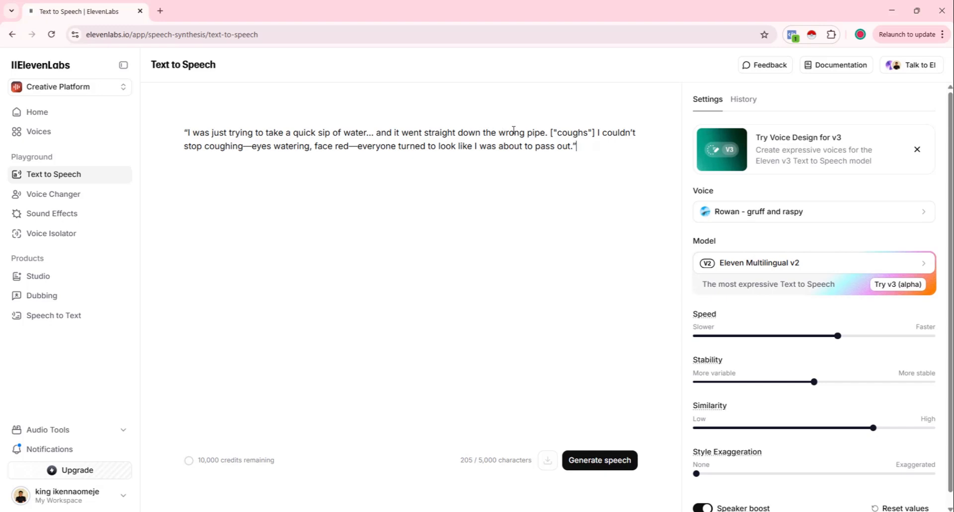
Step: Highlight the ["coughs"] tag in the script and generate speech
drag(548, 134, 598, 133)
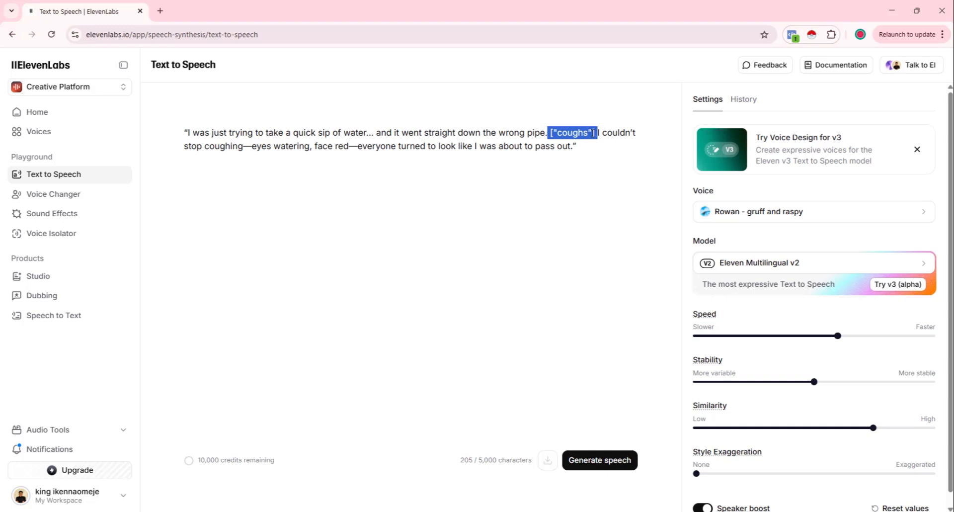
click(588, 169)
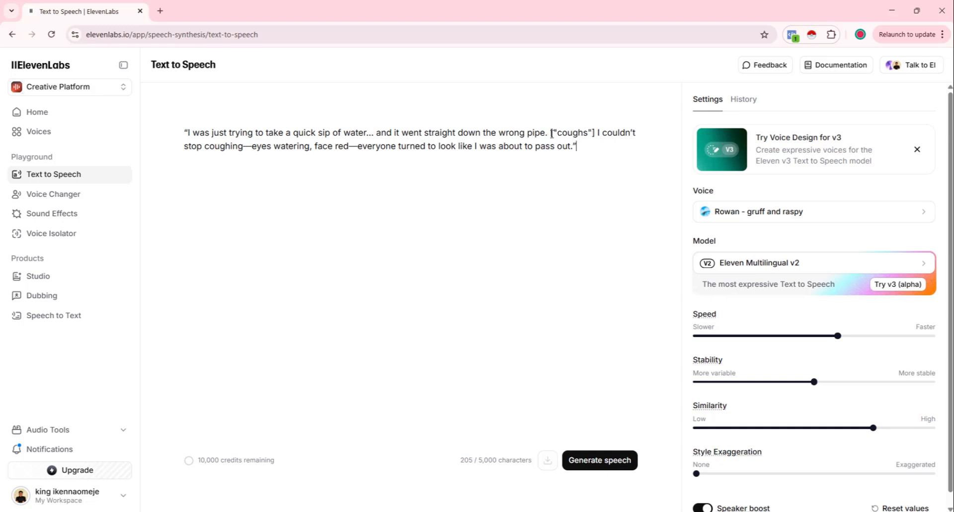
drag(553, 133, 596, 132)
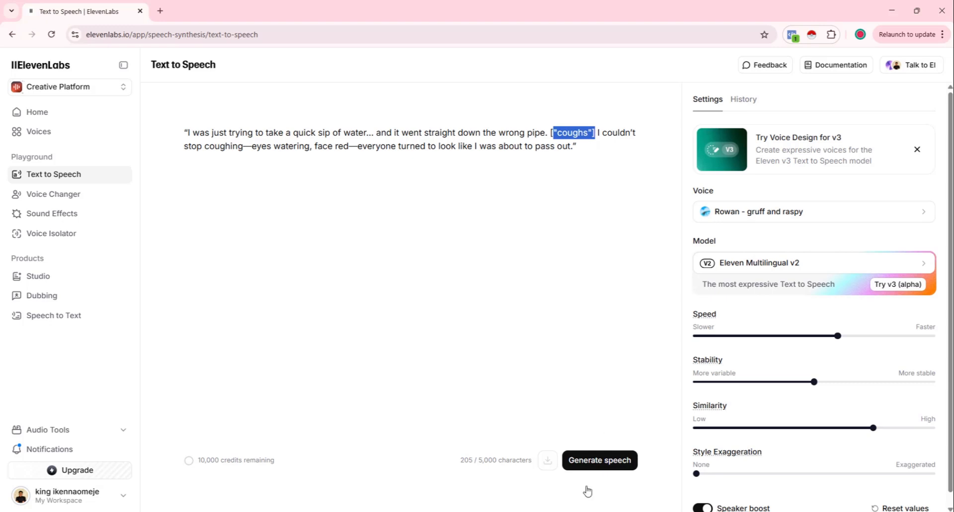
click(600, 461)
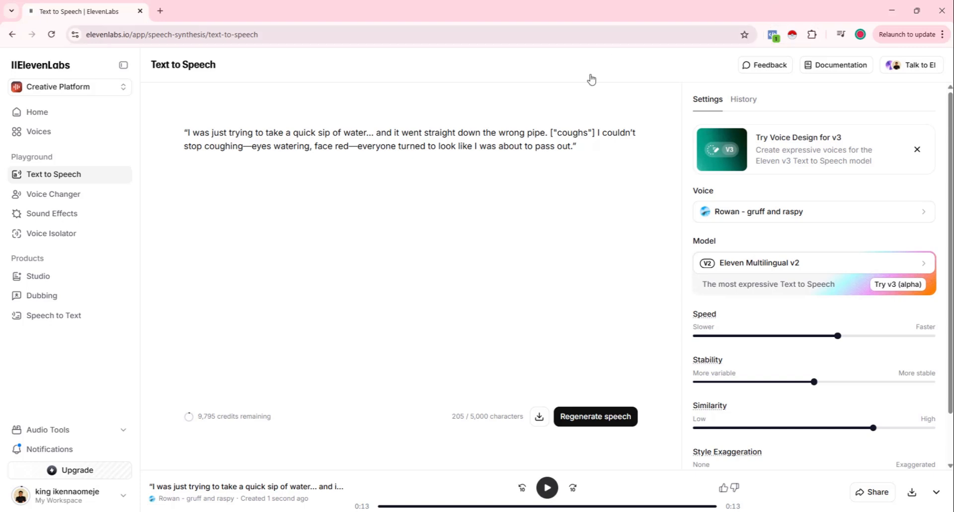
Step: Select the whole script text and copy it
click(550, 132)
shift+click(595, 130)
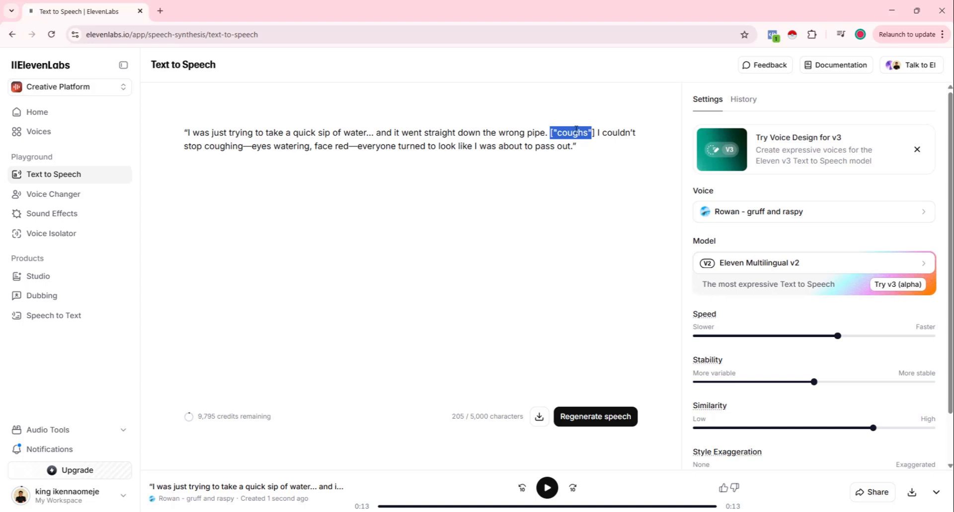
click(584, 156)
drag(584, 155, 154, 125)
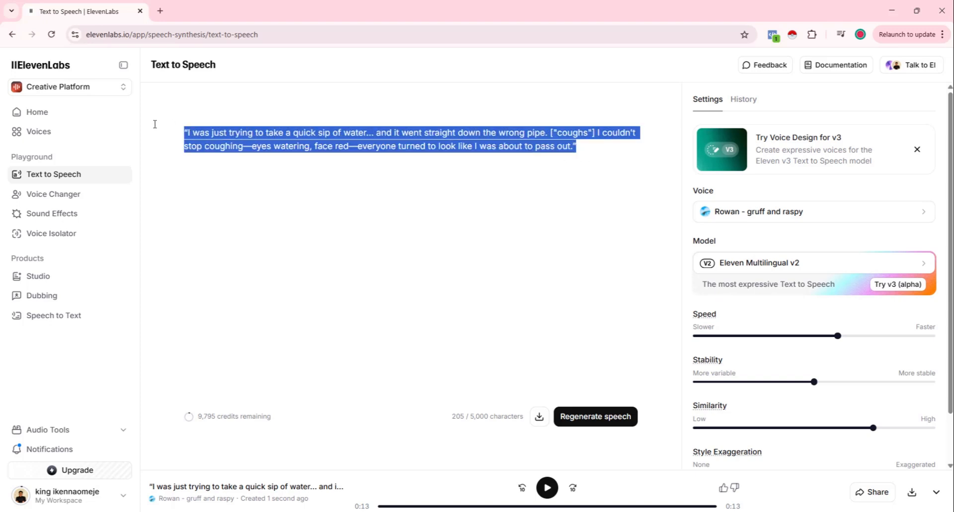
right_click(261, 161)
click(260, 209)
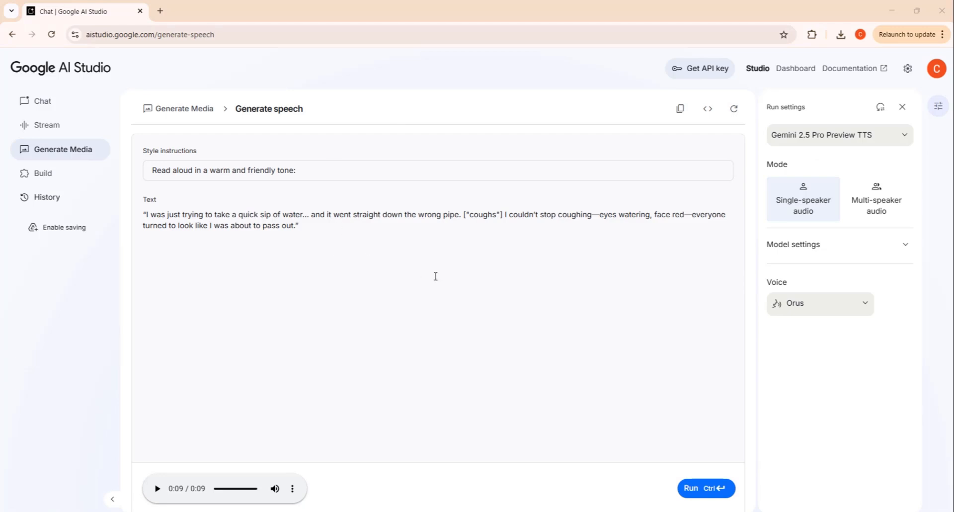
Step: Back in Google AI Studio, generate speech for the coughing script and play the audio
click(713, 489)
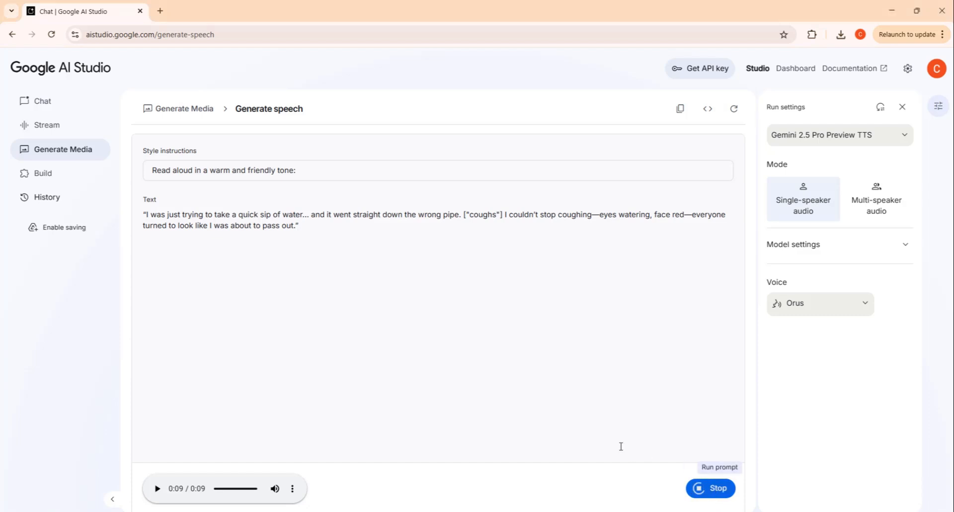
click(463, 214)
drag(470, 213, 505, 214)
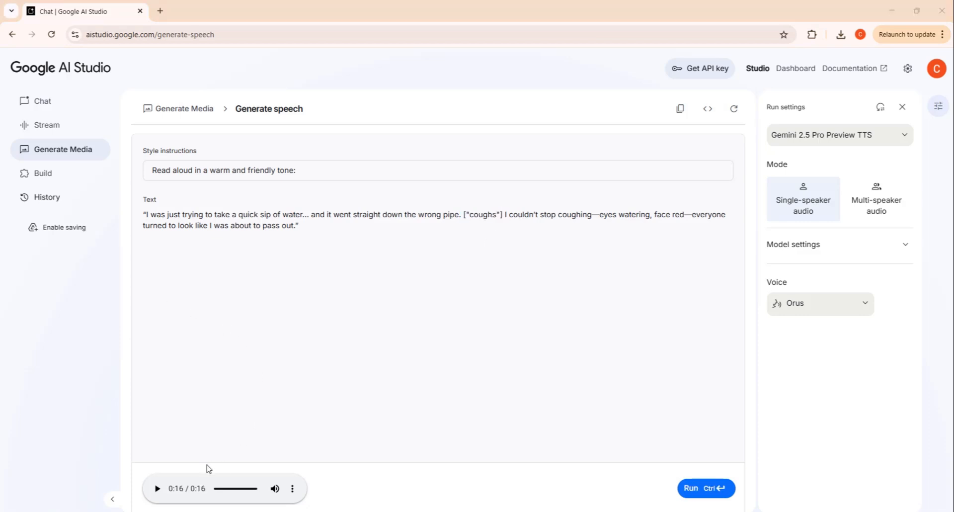
click(159, 489)
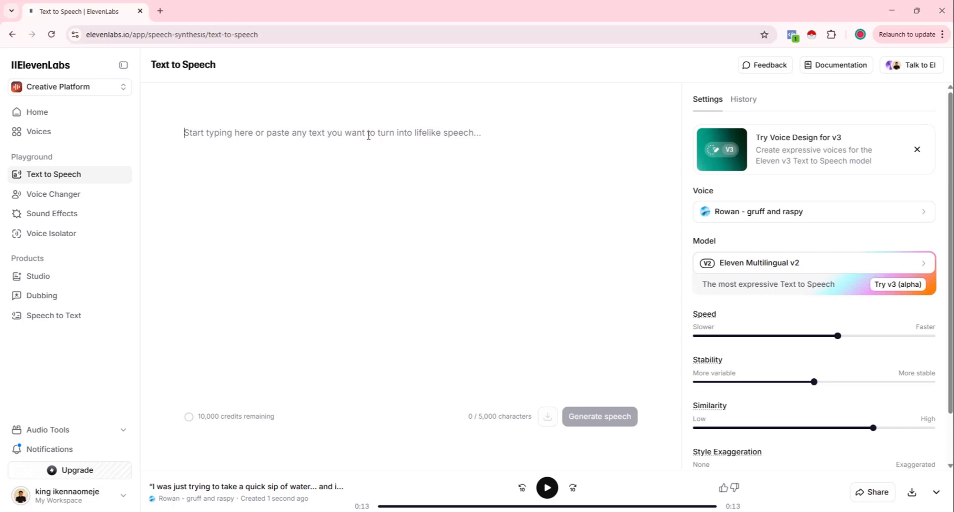
Step: Paste the Pidgin market script into the ElevenLabs text field, generate speech, and play the audio from the start
key(ctrl+v)
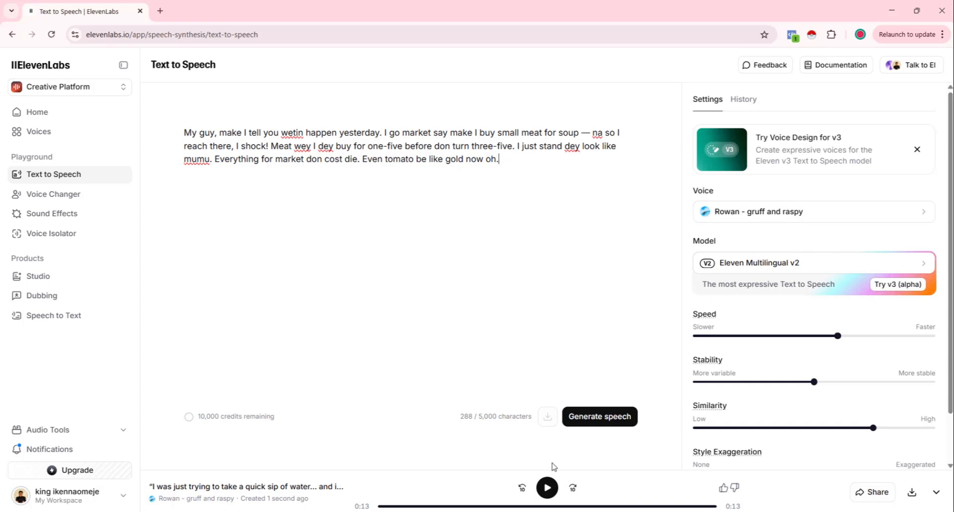
click(591, 422)
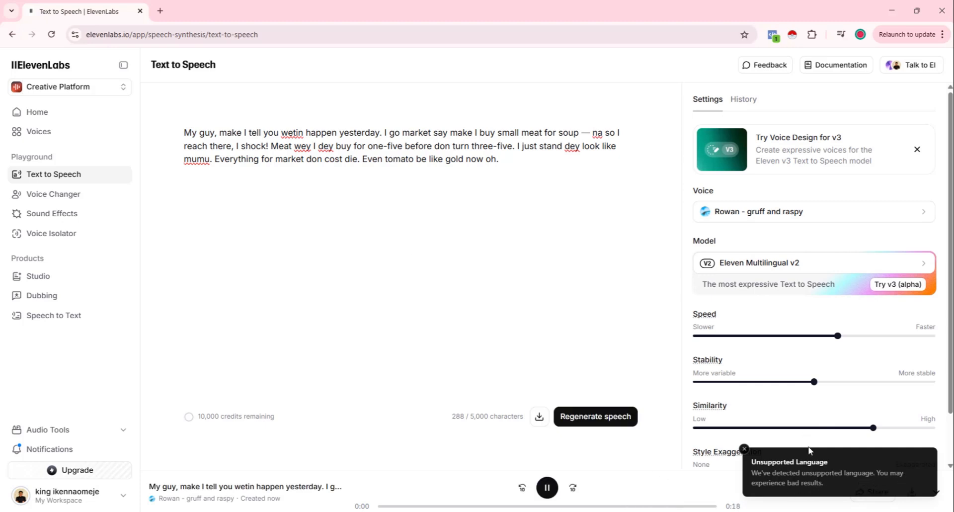
click(371, 506)
click(547, 487)
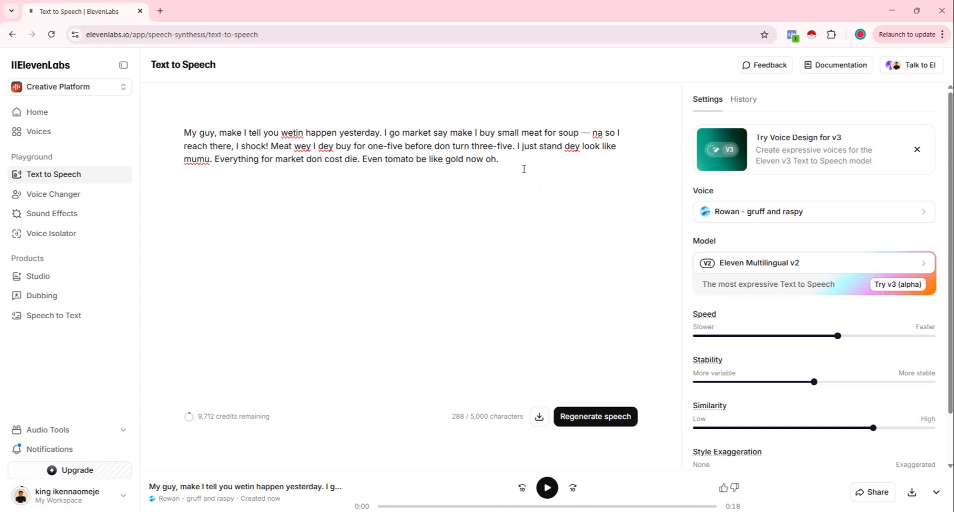
Step: Copy the whole market script and paste it into the Google AI Studio speech text field
drag(533, 161, 192, 129)
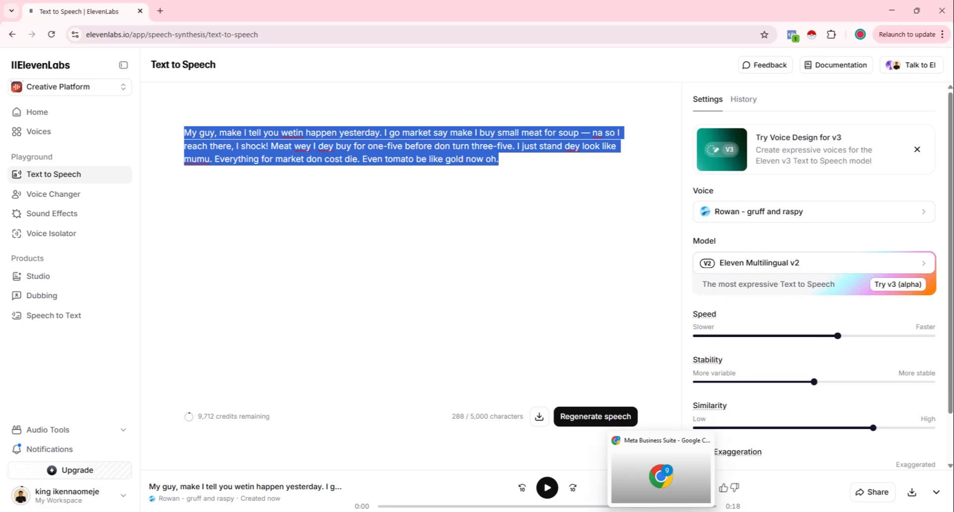
click(661, 511)
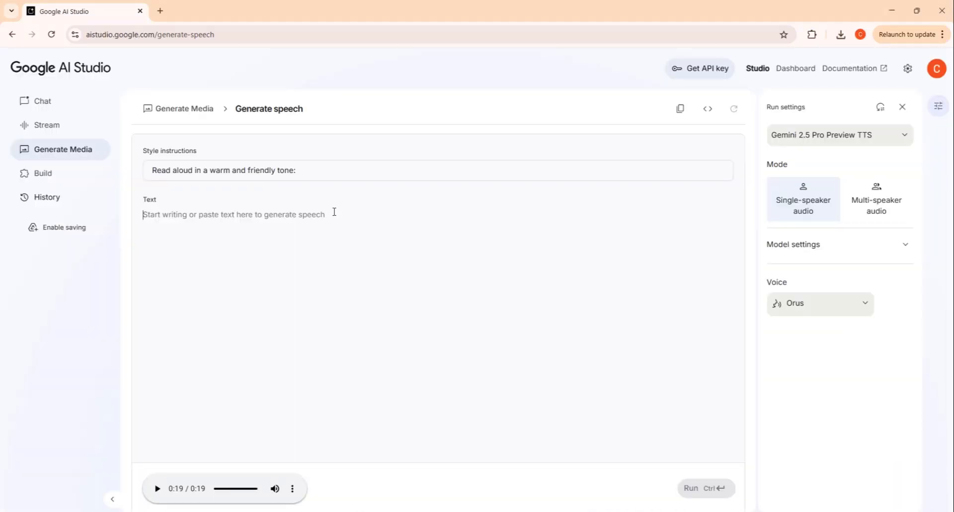
key(ctrl+v)
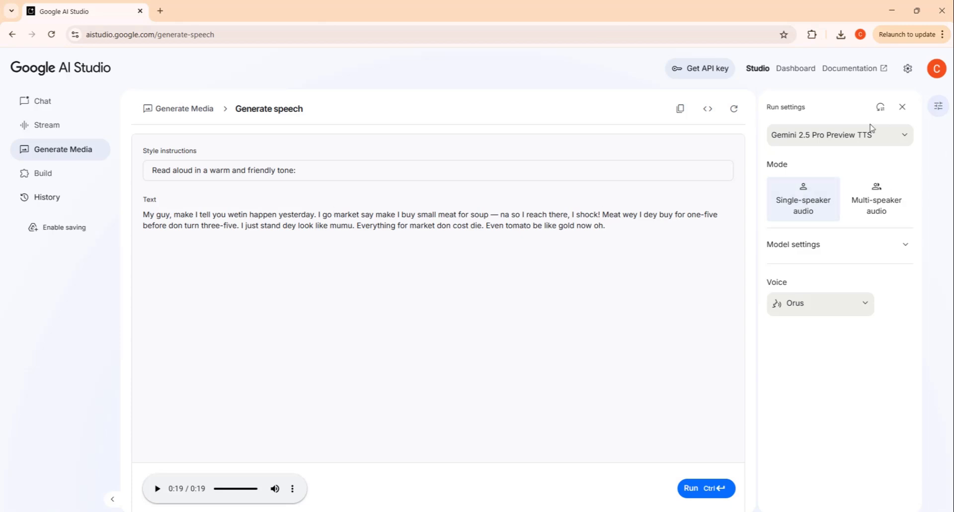
Step: Choose the Orus voice, run speech generation for the market script, and play the result
click(818, 308)
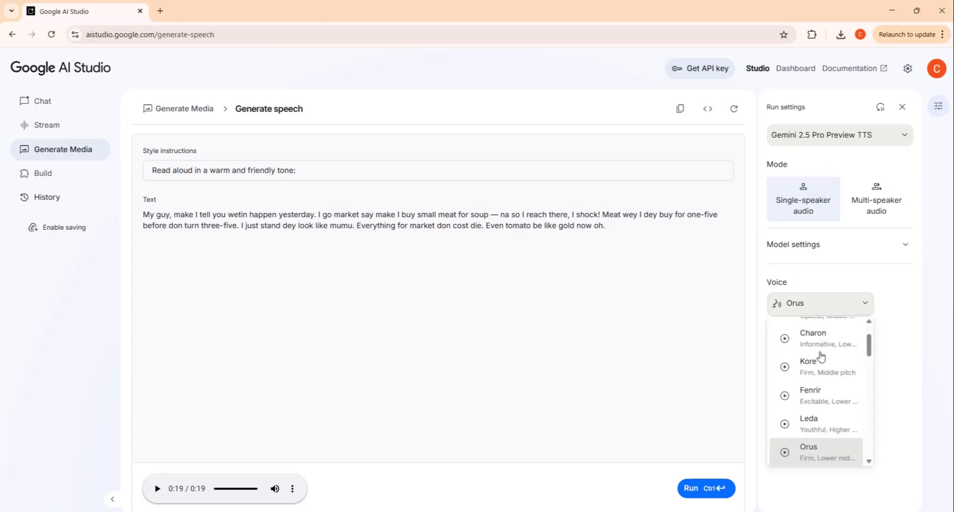
click(817, 449)
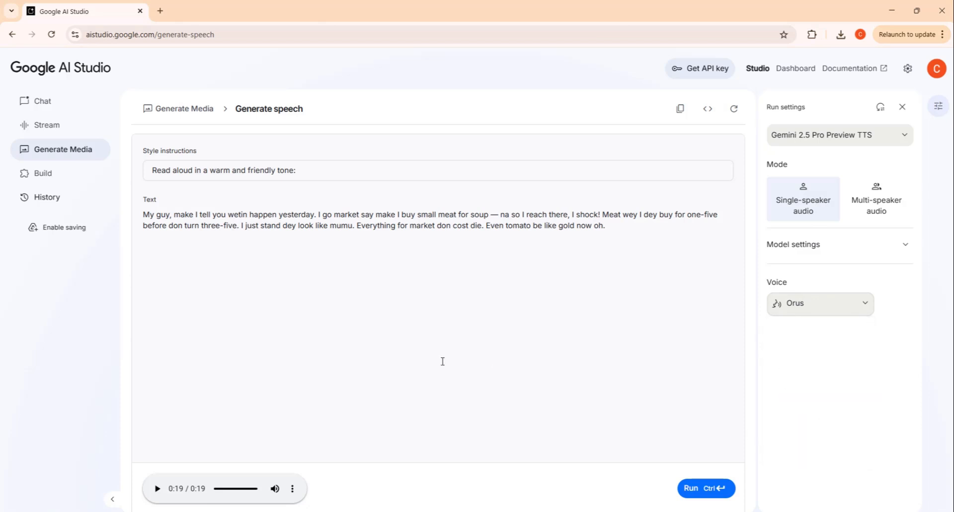
click(695, 496)
click(158, 489)
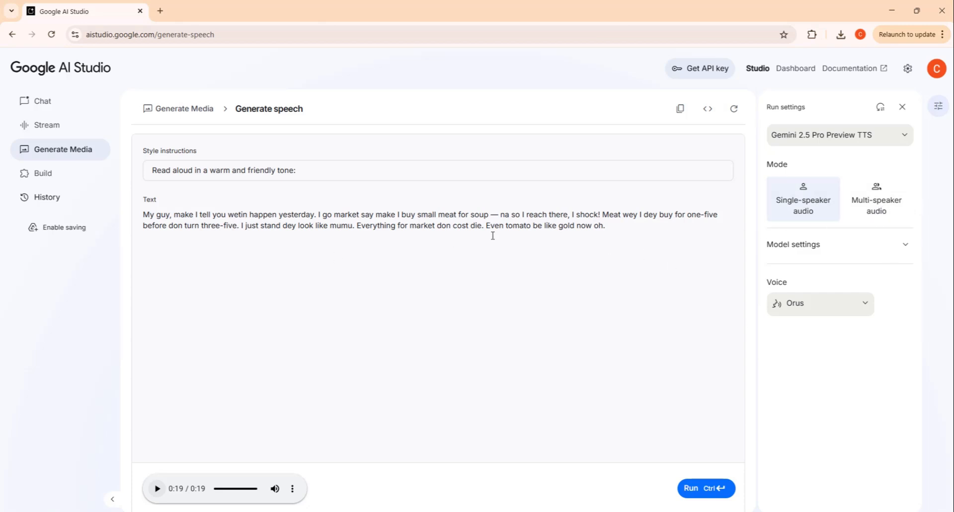
Step: Switch the speech mode to multi-speaker audio and highlight the raw script structure to review it
click(884, 208)
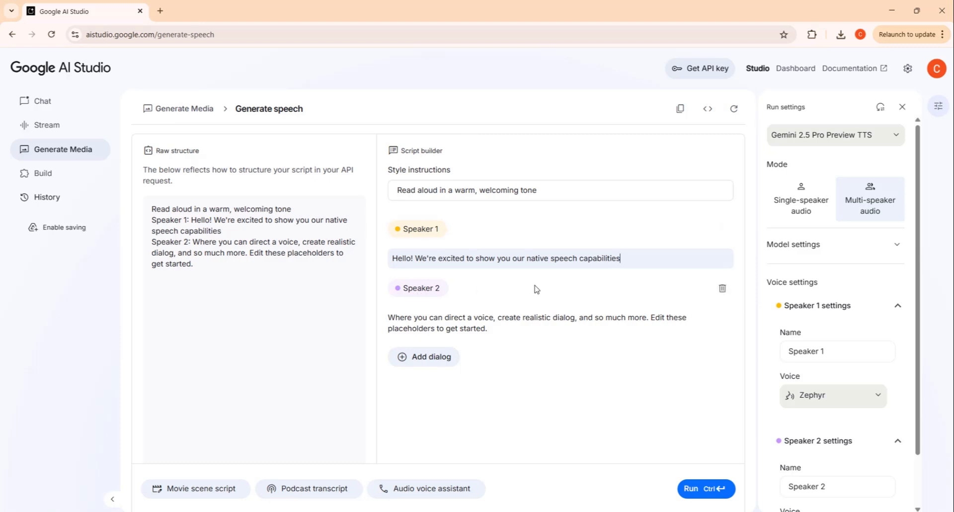
drag(212, 267, 137, 200)
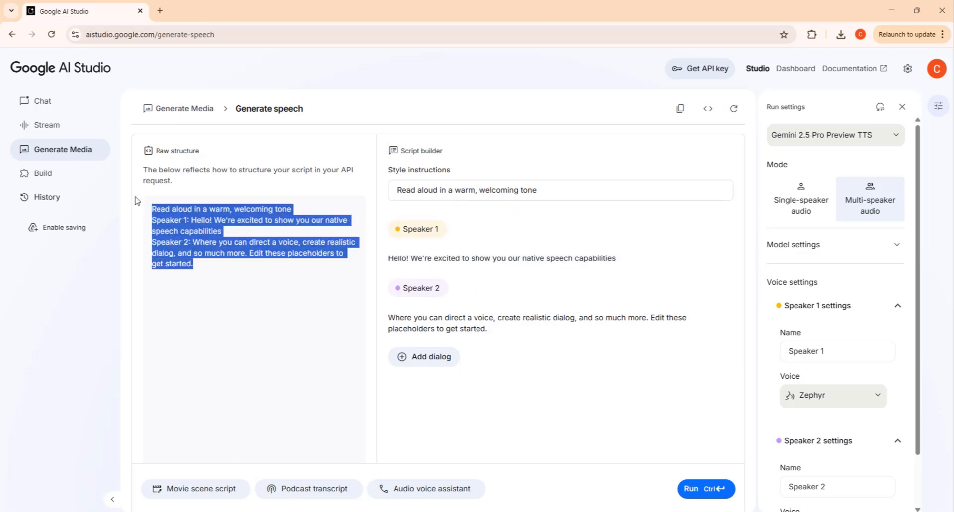
click(646, 259)
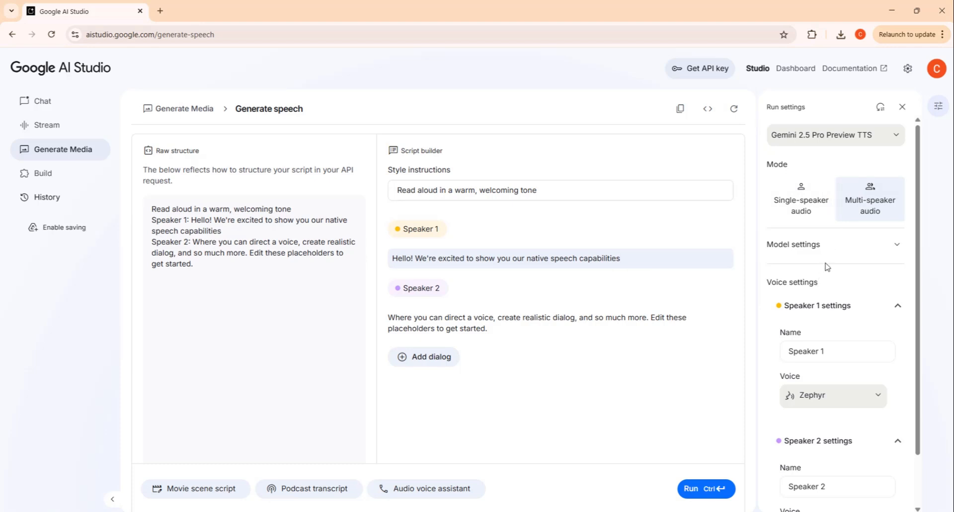
Step: Set Speaker 1's voice to Orus
scroll(844, 308, down, 1)
click(827, 364)
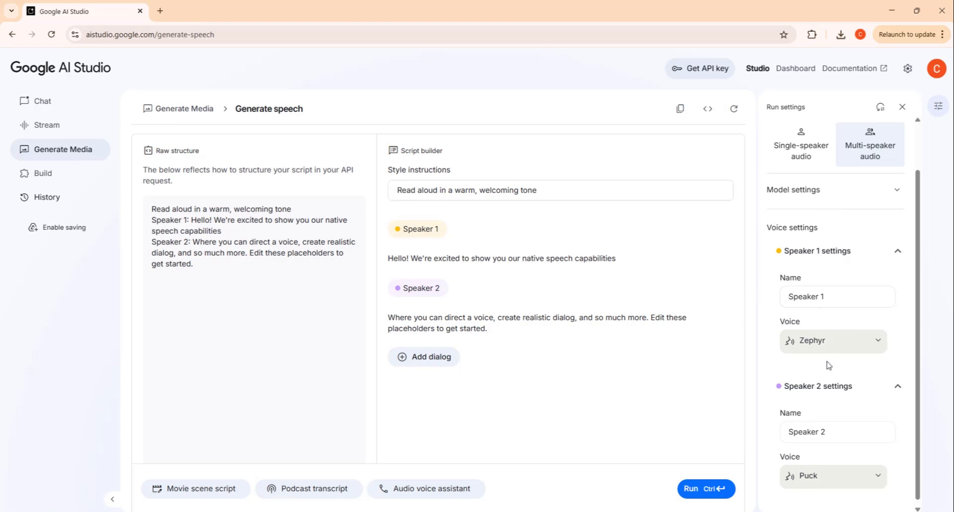
scroll(820, 350, down, 1)
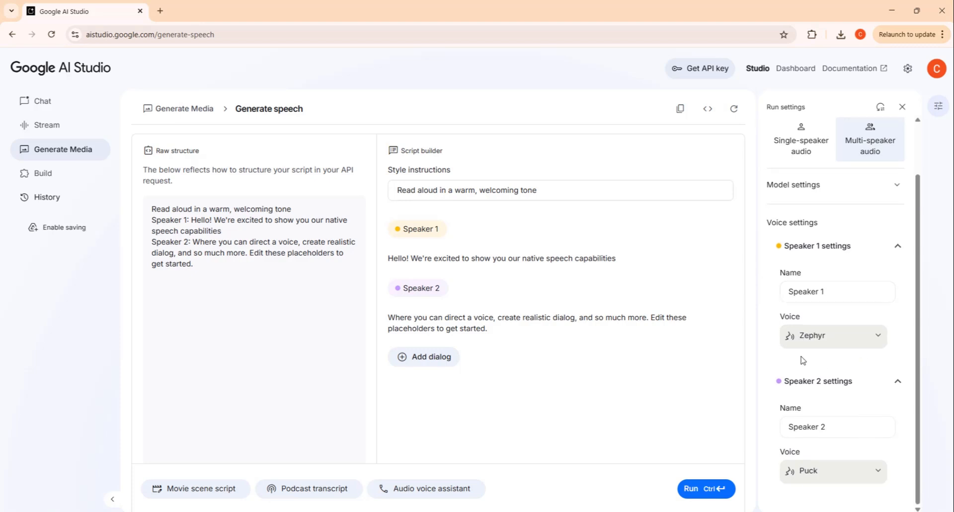
click(849, 344)
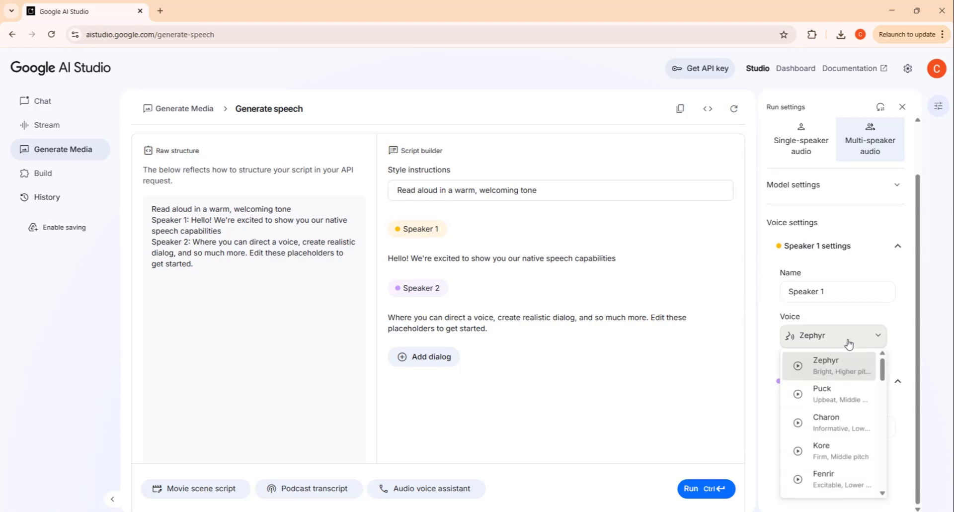
scroll(839, 427, down, 1)
scroll(814, 447, down, 1)
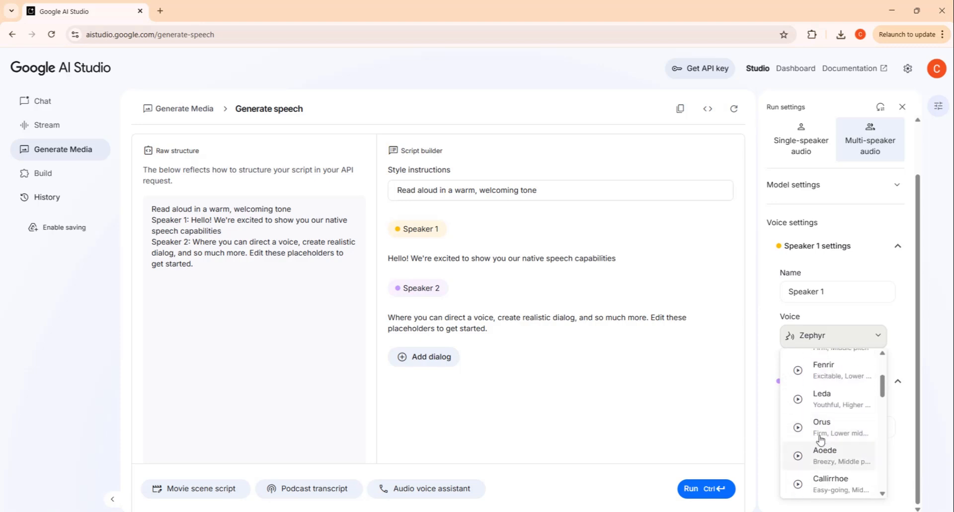
click(817, 425)
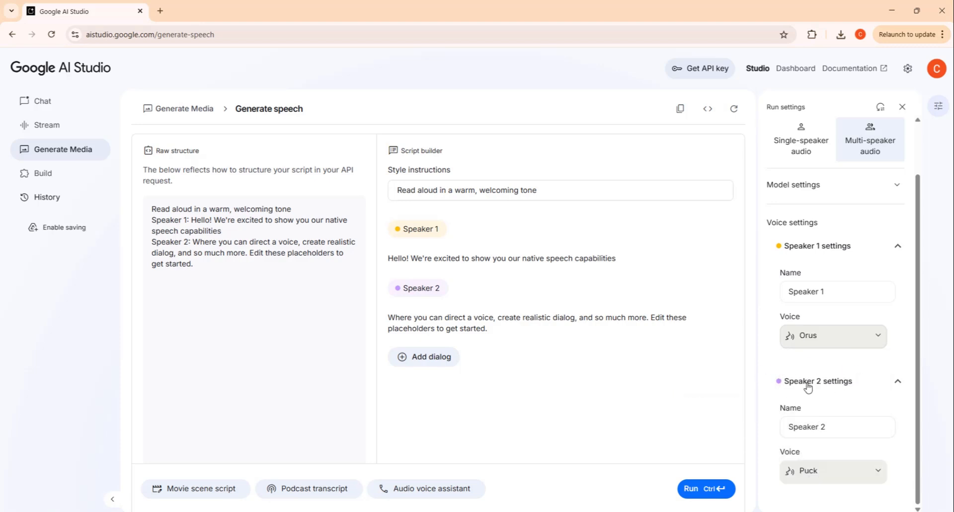
Step: Preview the Fenrir voice and set Speaker 2's voice to Kore
click(824, 472)
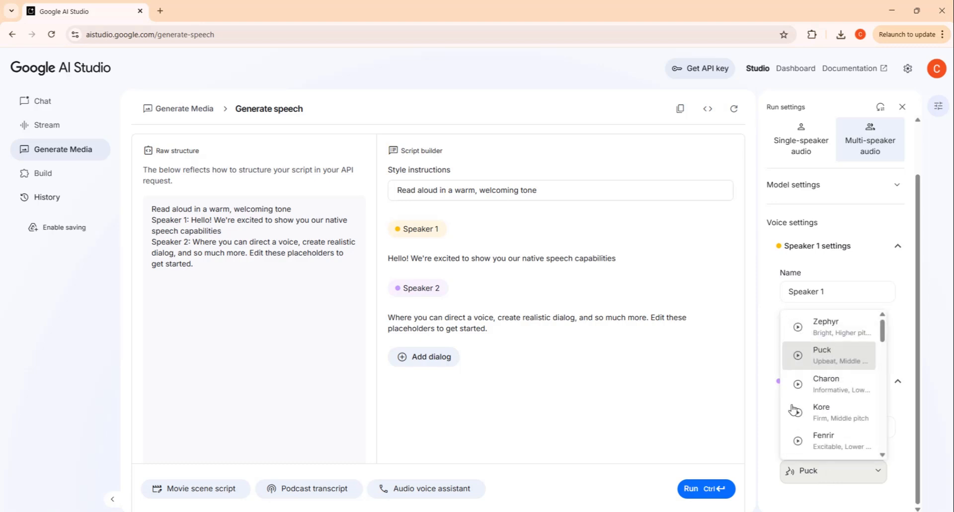
click(798, 441)
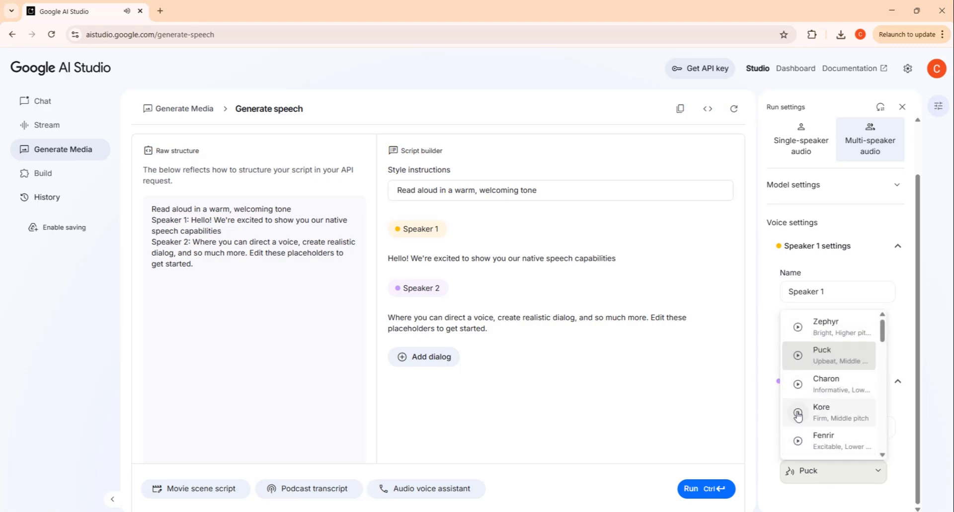
click(827, 413)
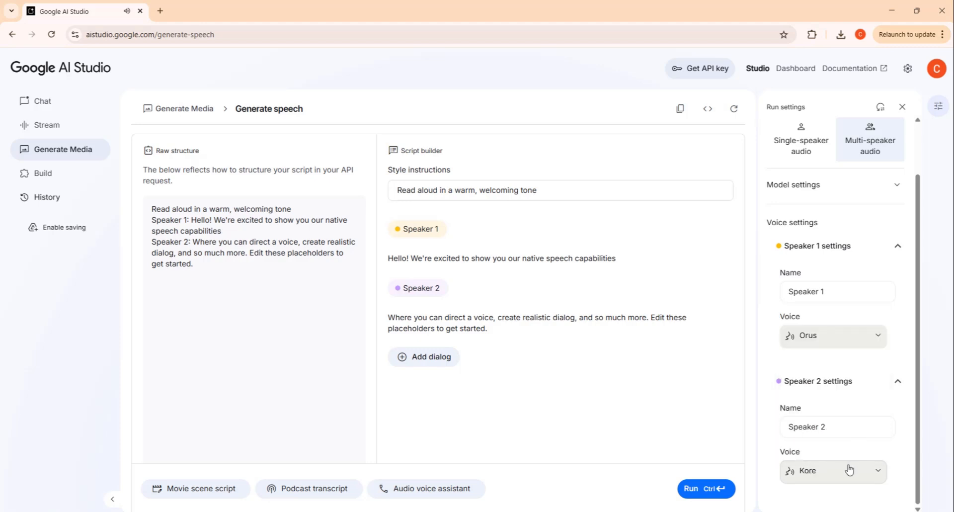
Step: Replace both speakers' lines with a two-line subscribe-reminder dialog, run the multi-speaker generation, and play the audio
scroll(874, 363, up, 2)
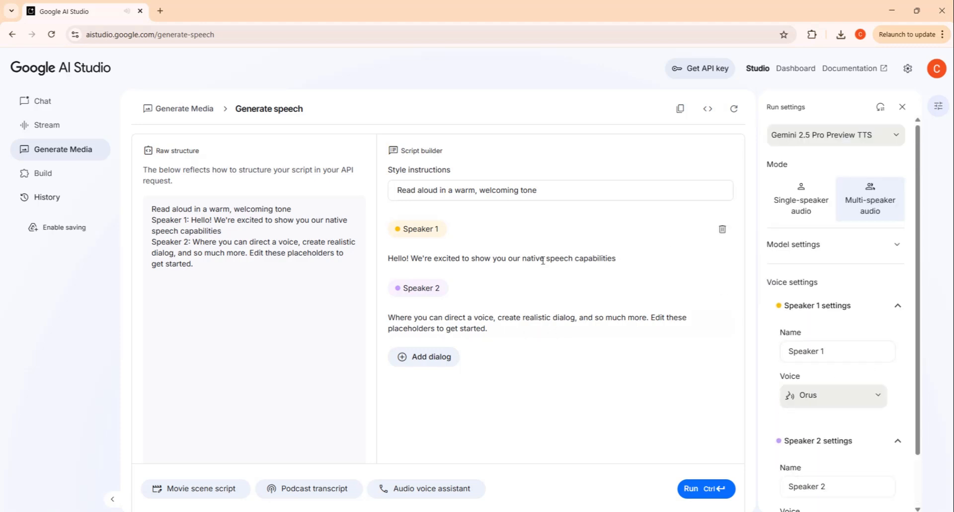
click(411, 258)
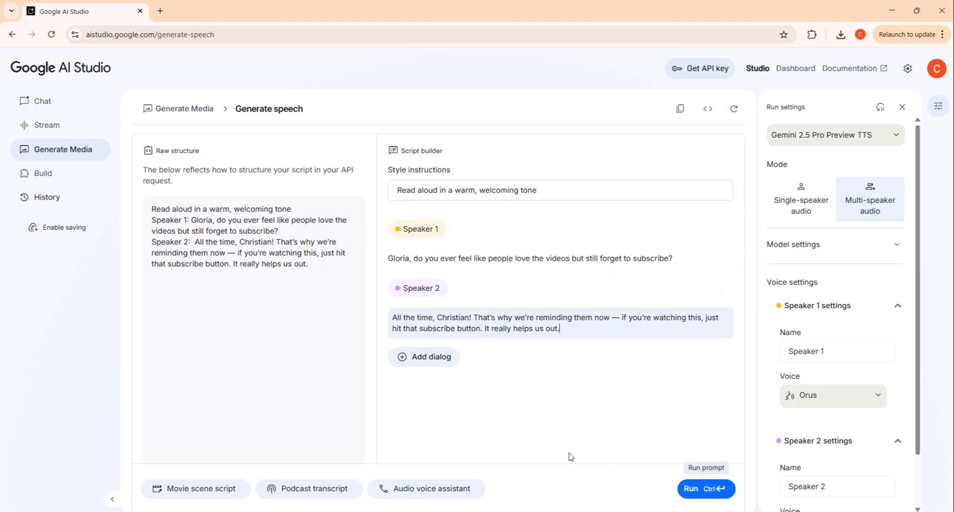
click(701, 490)
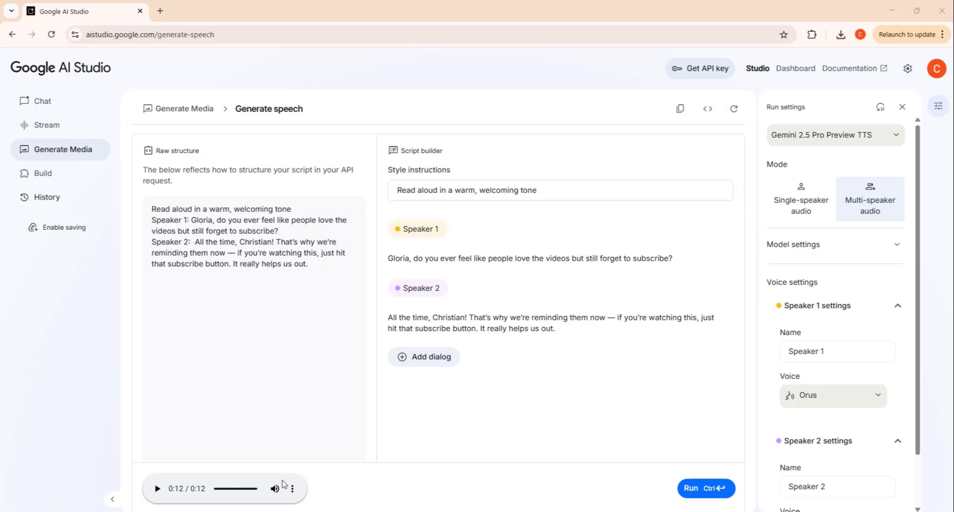
click(157, 489)
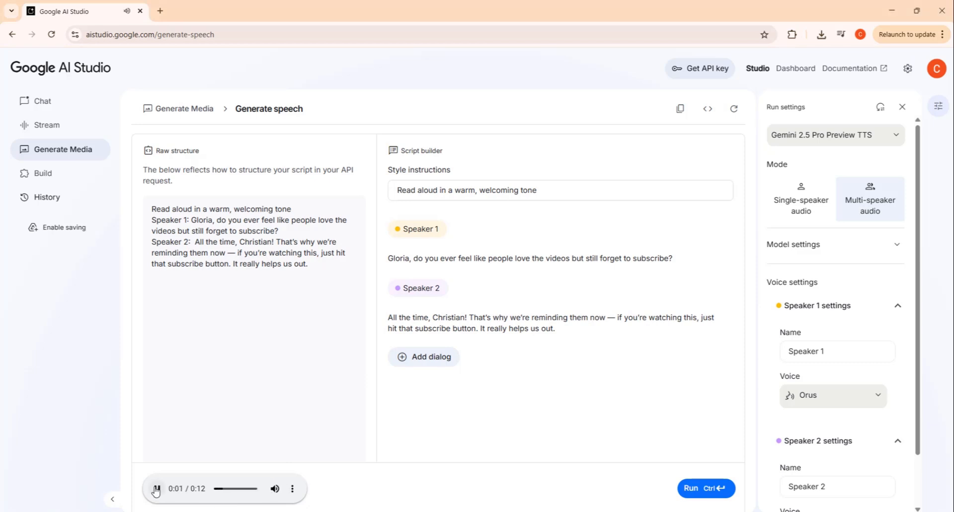